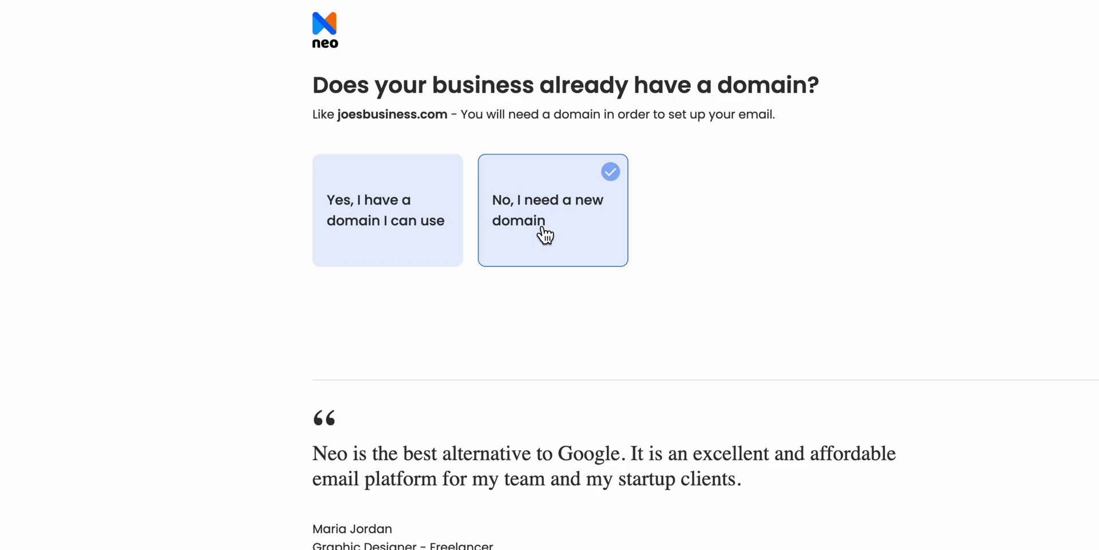
- Search for the domain theinventar1.com and find it unavailable
left_click(498, 326)
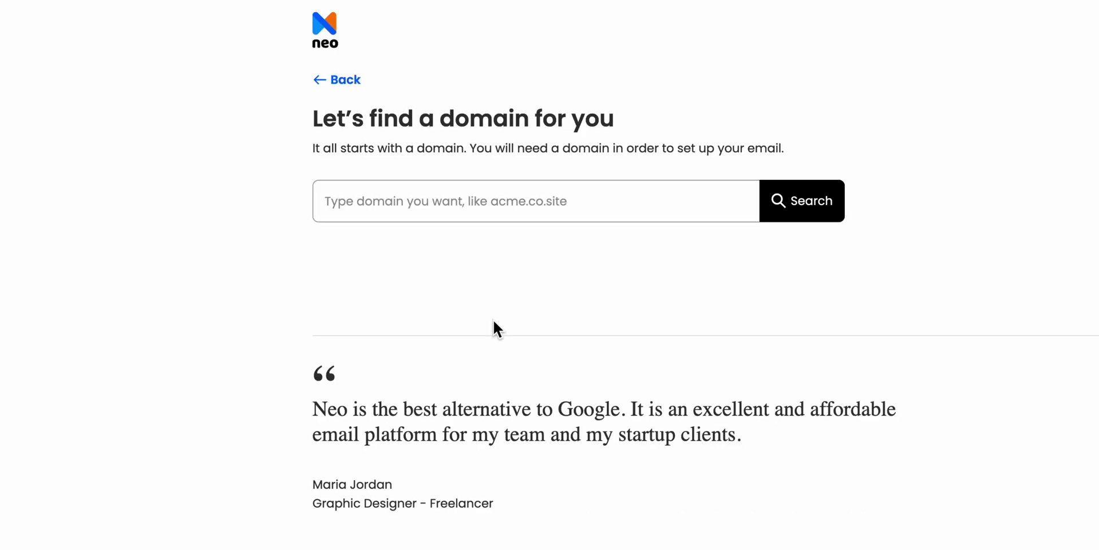
left_click(420, 202)
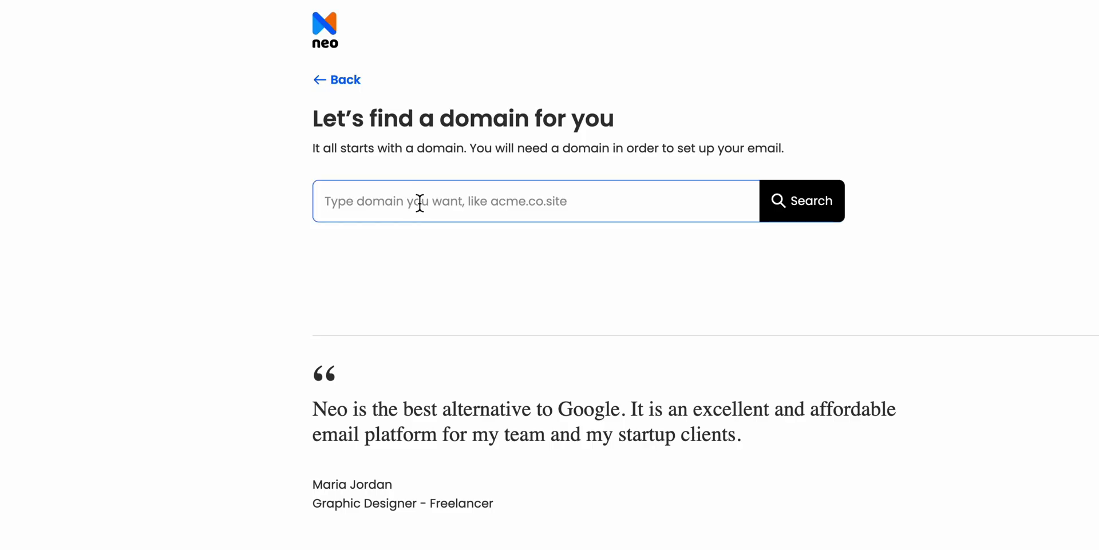
type("theinventar1.co")
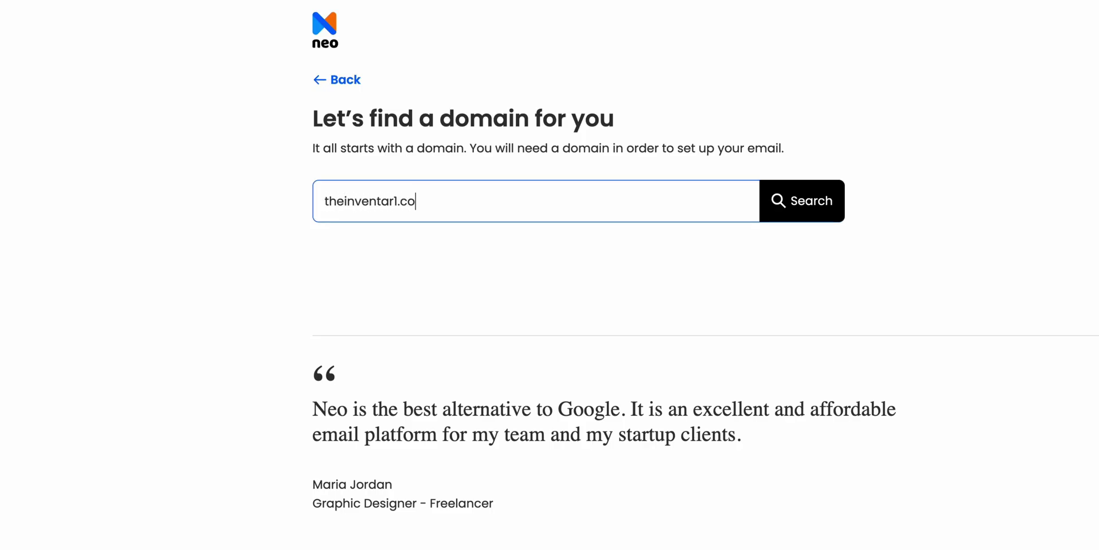
type("m")
key("Return")
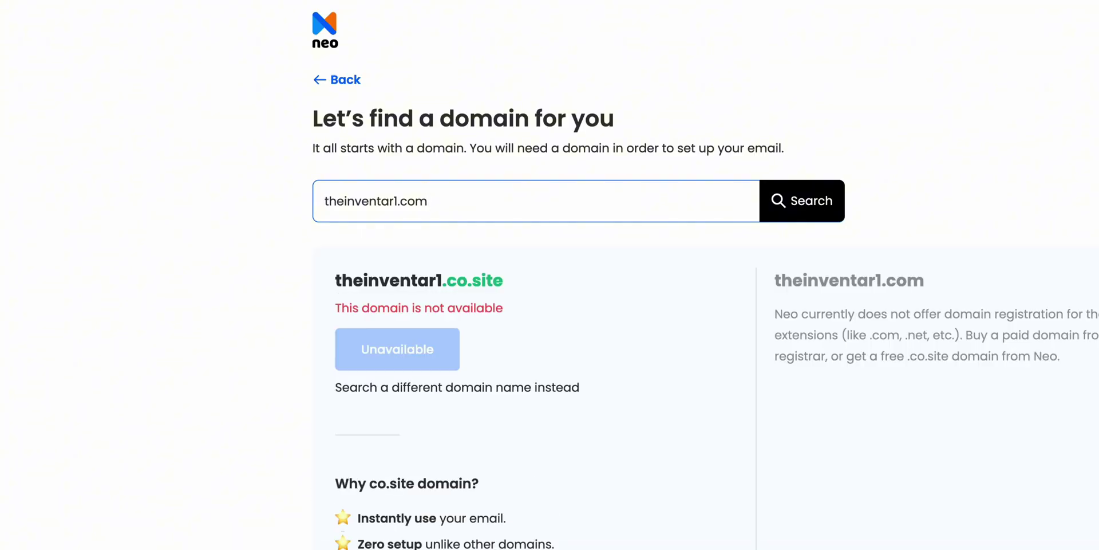
- Go back, state the business already has a domain, and start entering it
left_click(337, 79)
left_click(430, 229)
left_click(389, 306)
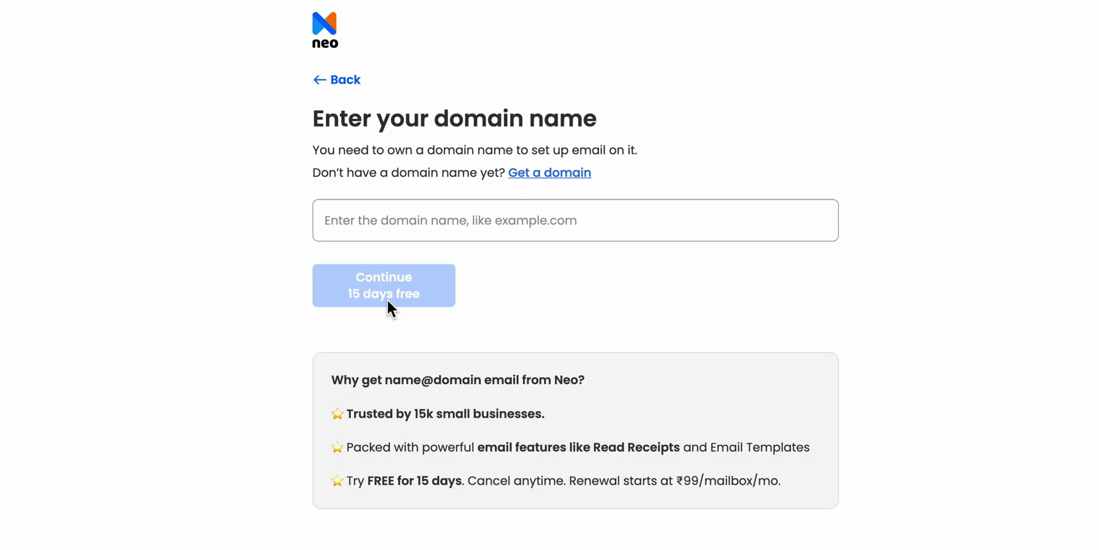
left_click(460, 217)
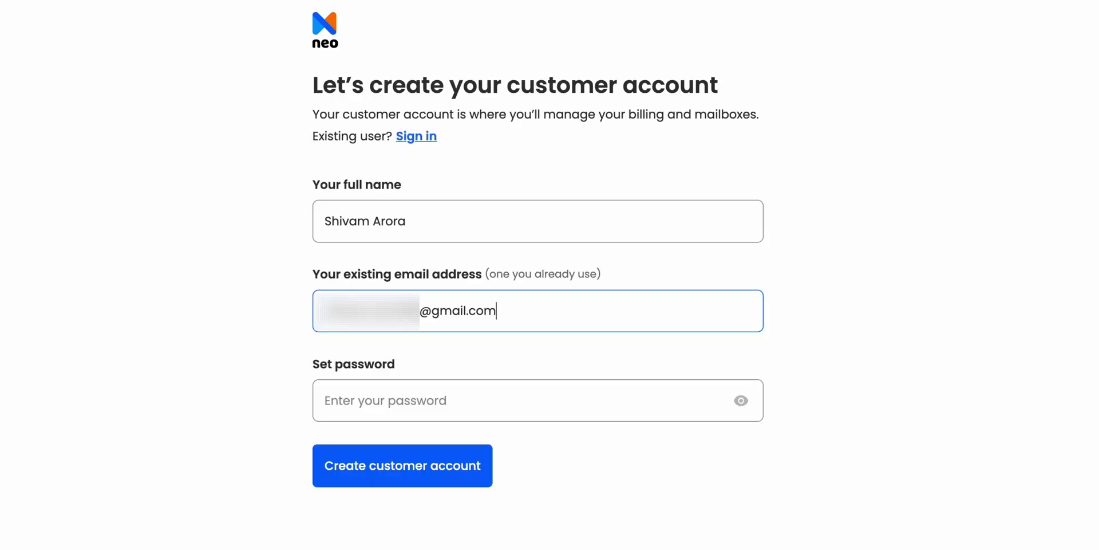
- Set the account password and create the customer account
left_click(515, 400)
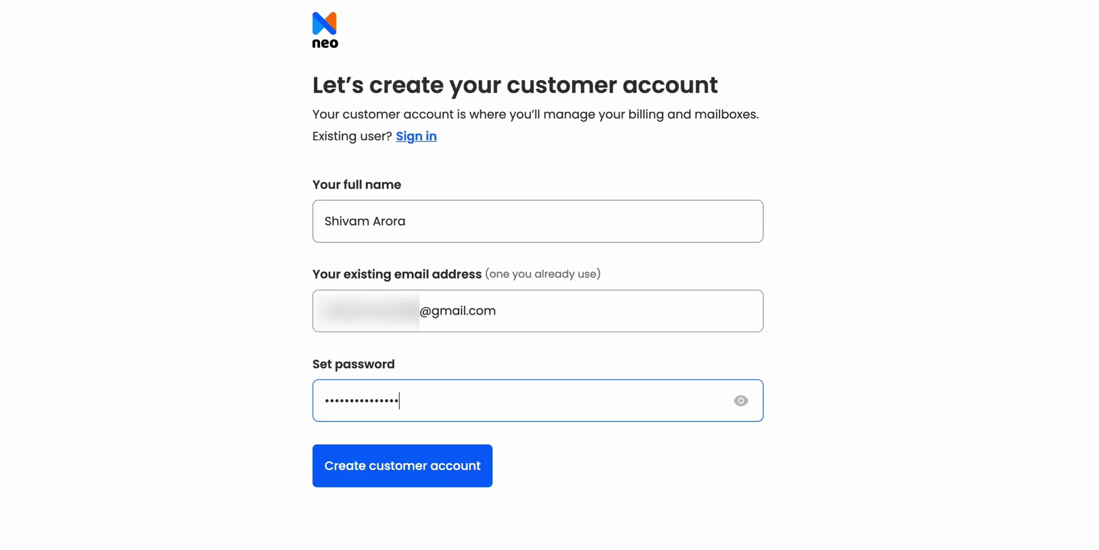
key("Return")
left_click(324, 329)
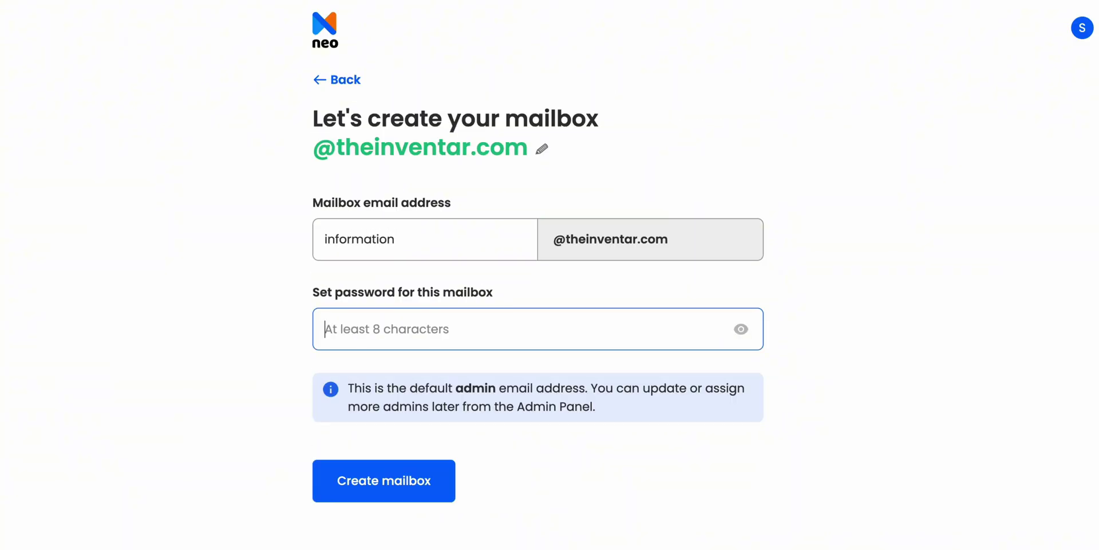
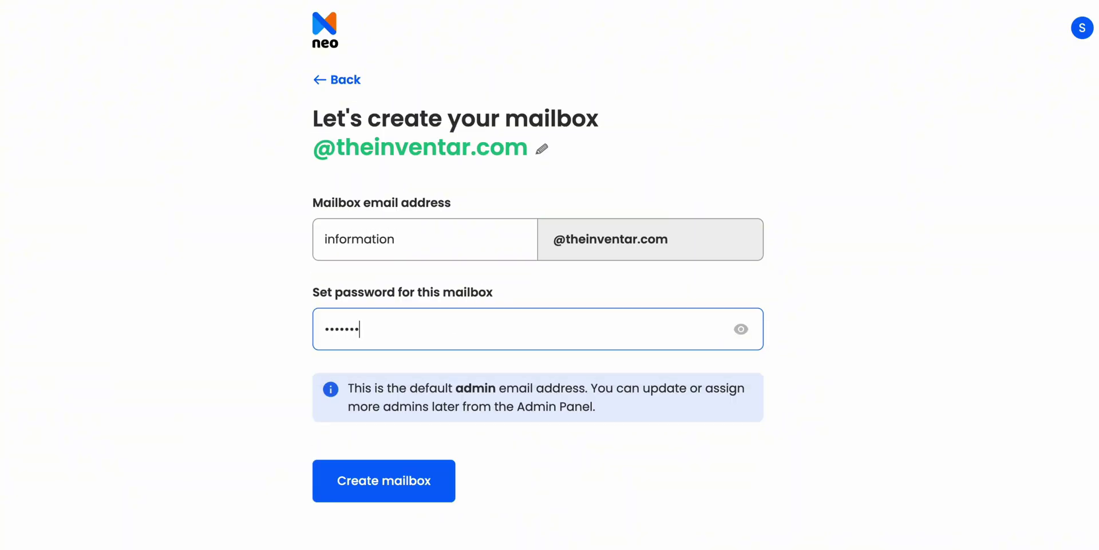
key("Return")
- Skip adding team mailboxes and scroll through the plan comparison table
type("shivam")
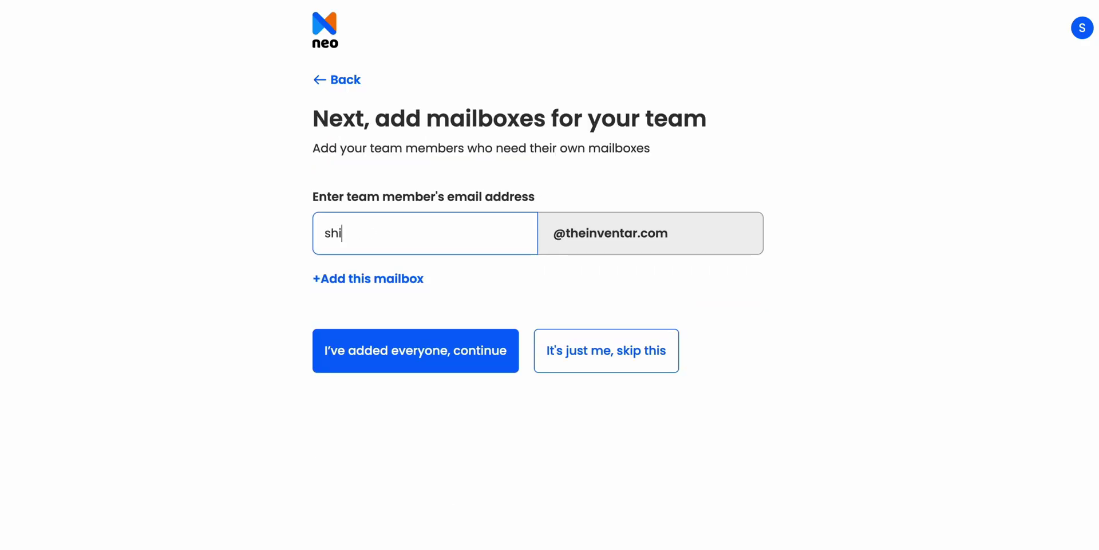
left_click(496, 364)
scroll(1025, 443, "down", 5)
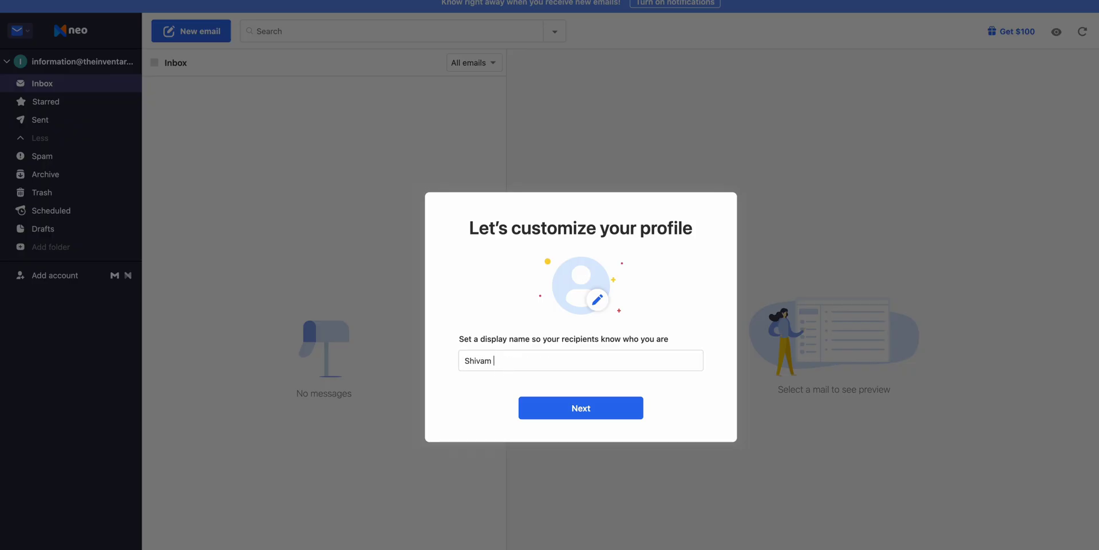
- Save the display name, postpone the Gmail import, and dismiss the signature prompt
left_click(577, 414)
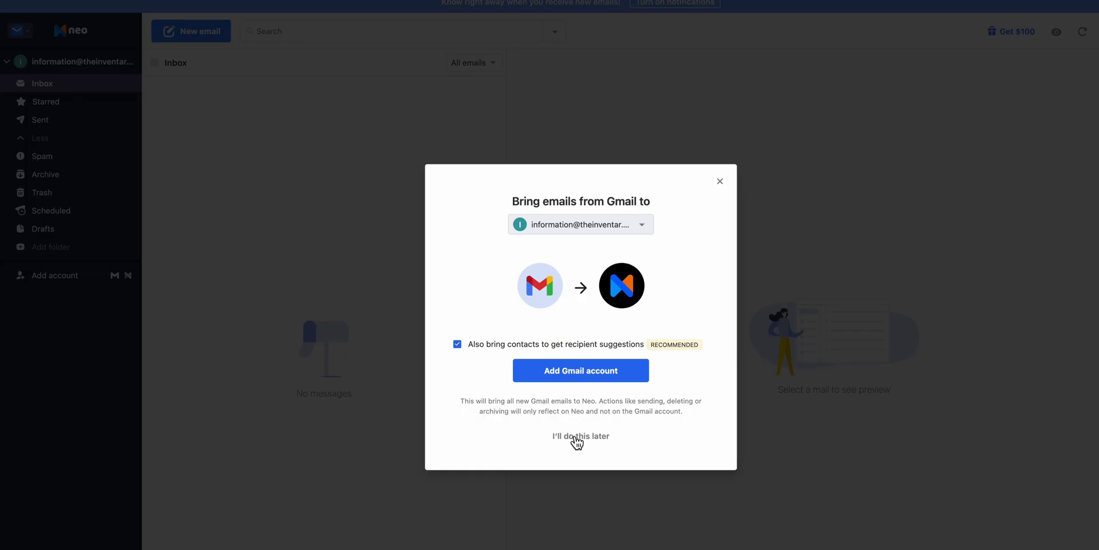
left_click(574, 436)
left_click(569, 441)
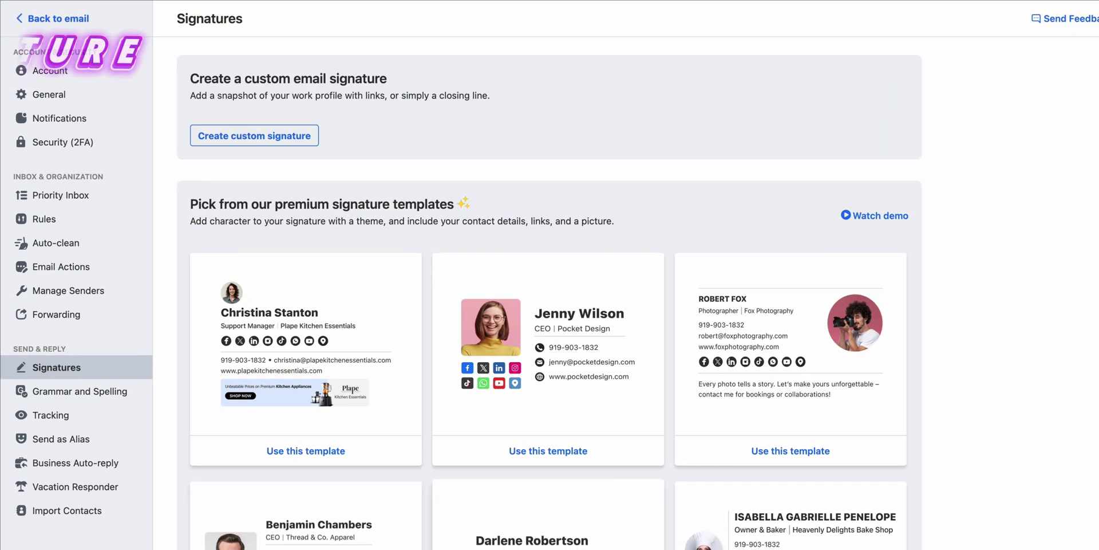
- Scroll through the premium signature templates
scroll(550, 286, "down", 3)
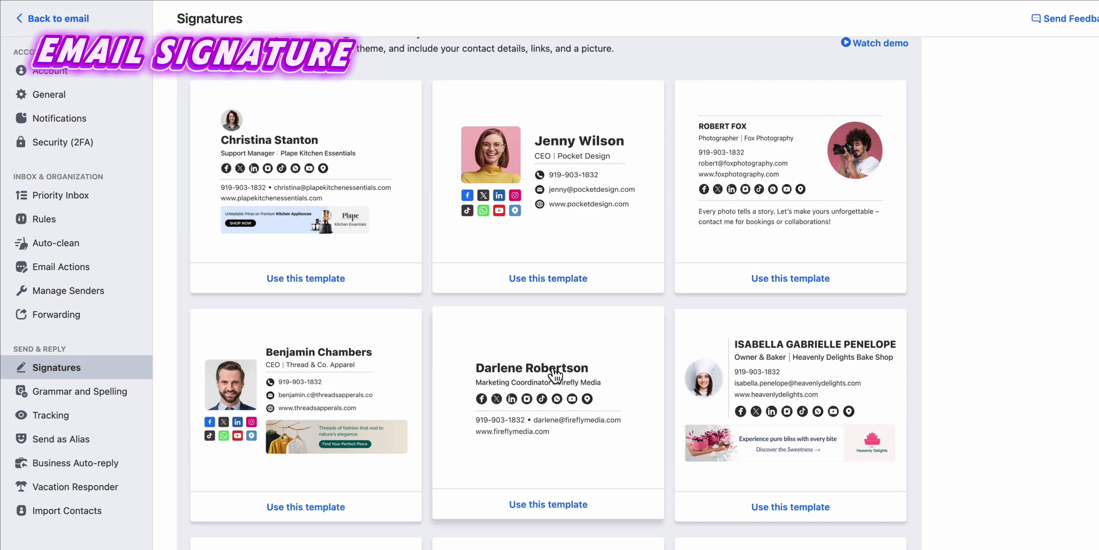
scroll(554, 375, "up", 3)
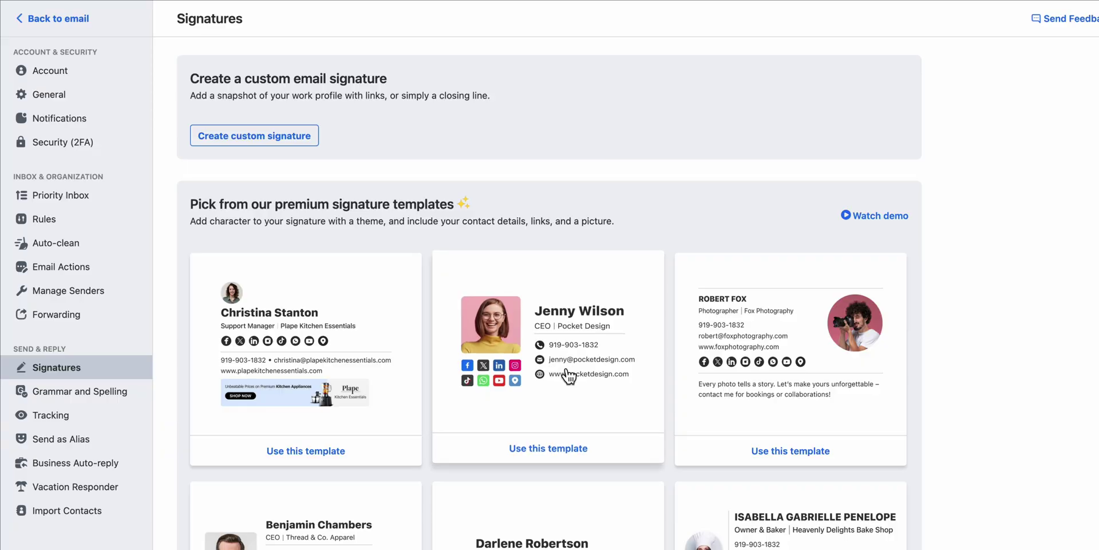
scroll(569, 376, "down", 3)
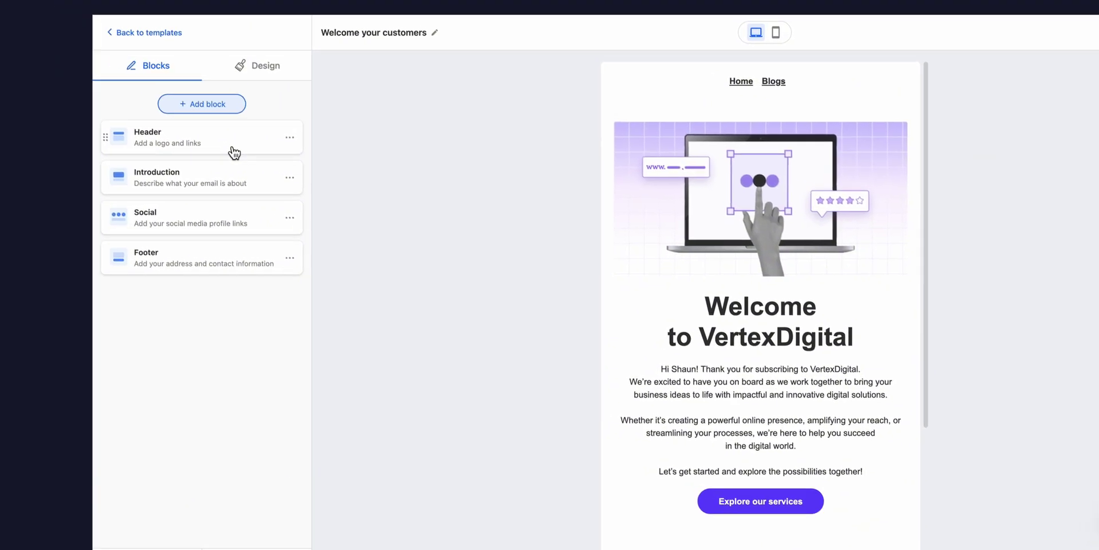
- Inspect the Header and Introduction block settings of the Welcome template
left_click(126, 123)
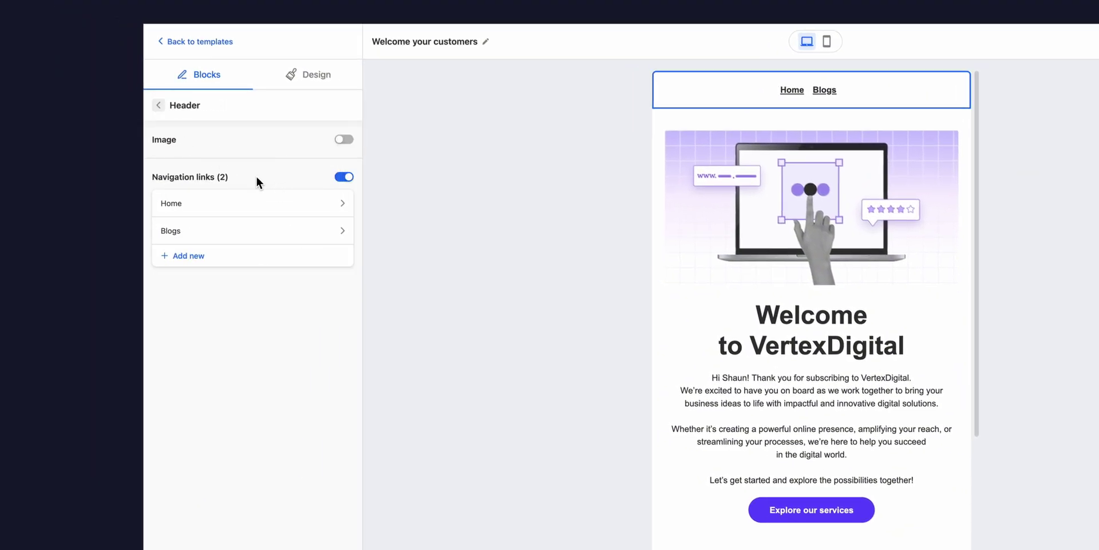
left_click(158, 106)
left_click(225, 198)
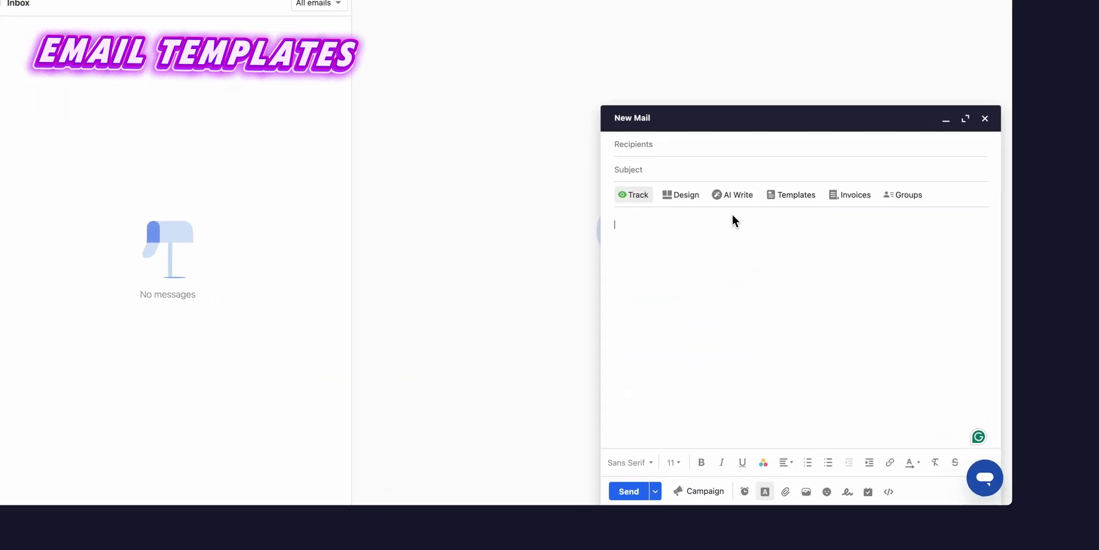
left_click(609, 150)
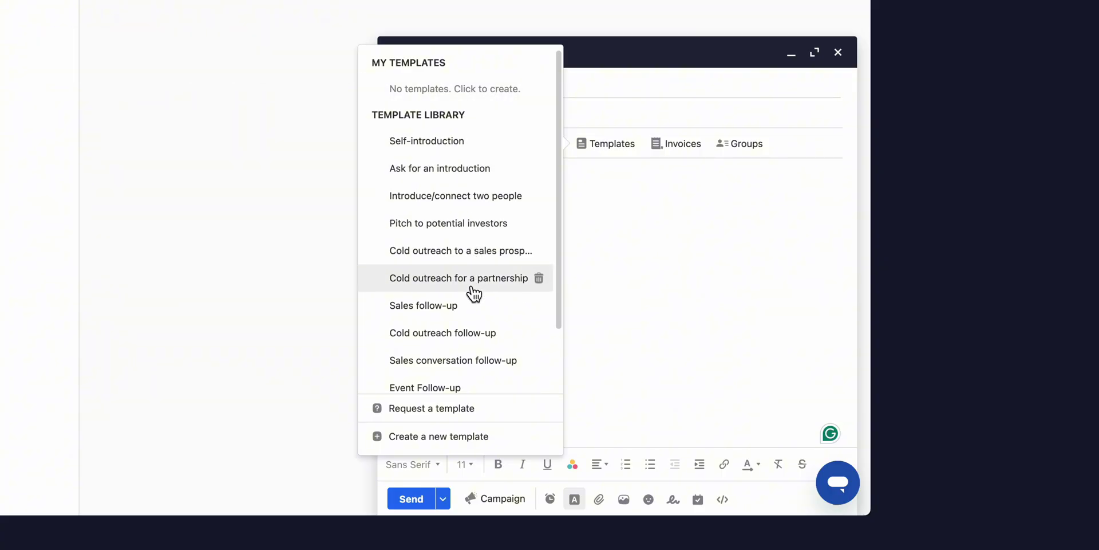
scroll(482, 375, "down", 2)
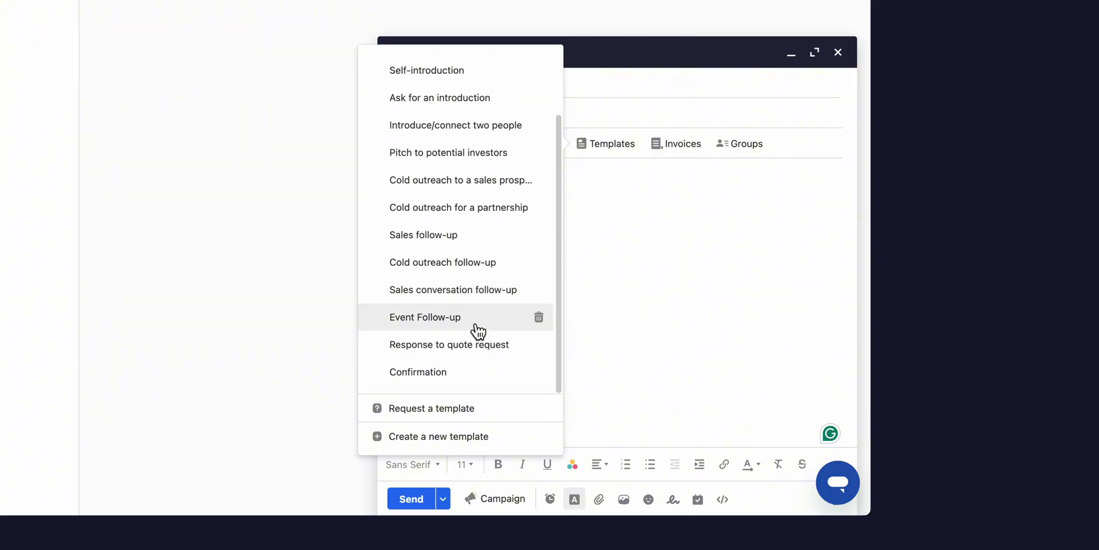
scroll(477, 320, "up", 2)
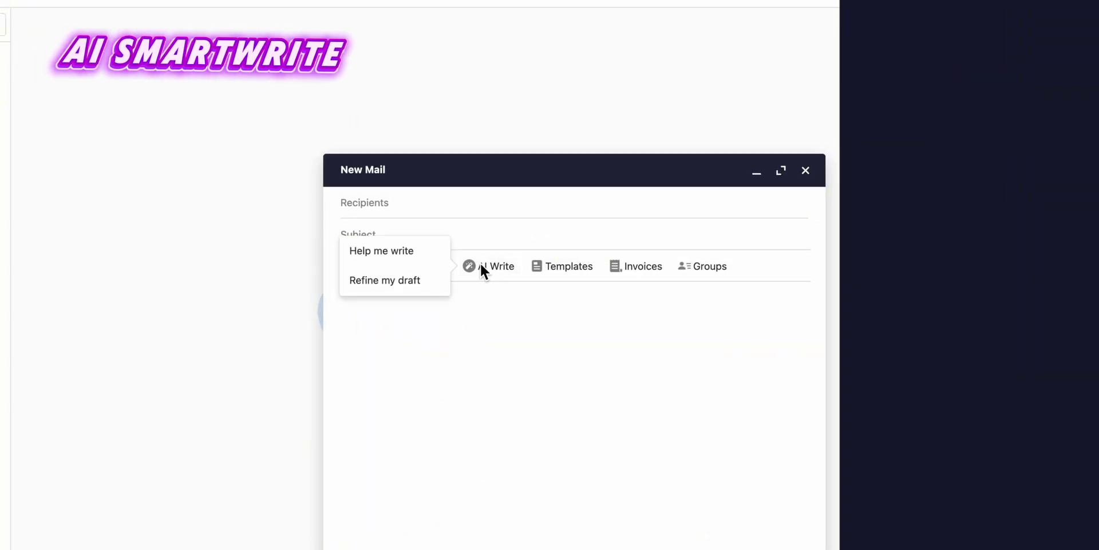
- Generate a short professional email about event timings and slot availability with AI Write
left_click(380, 248)
type("Wr")
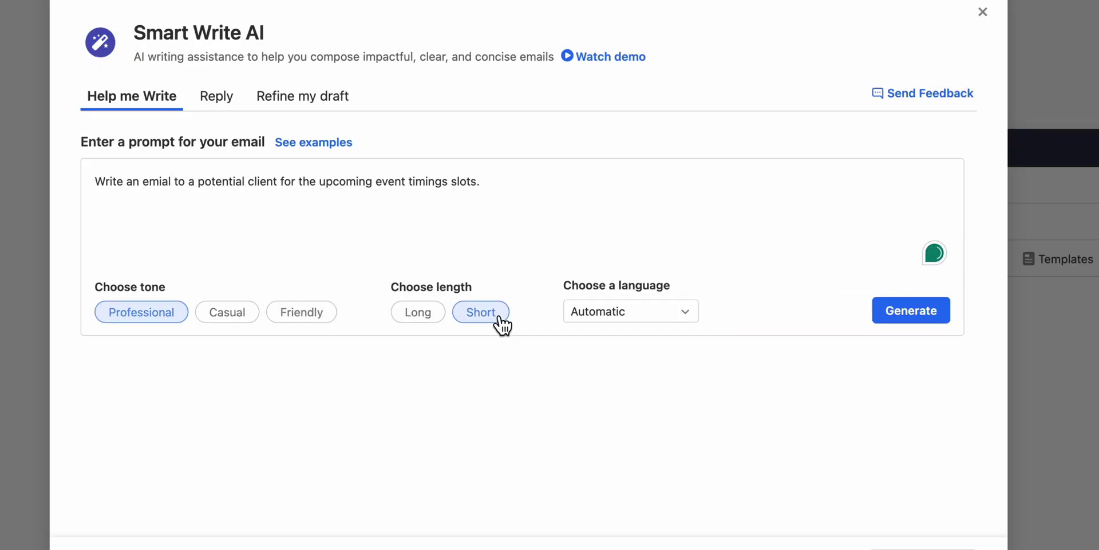
left_click(897, 311)
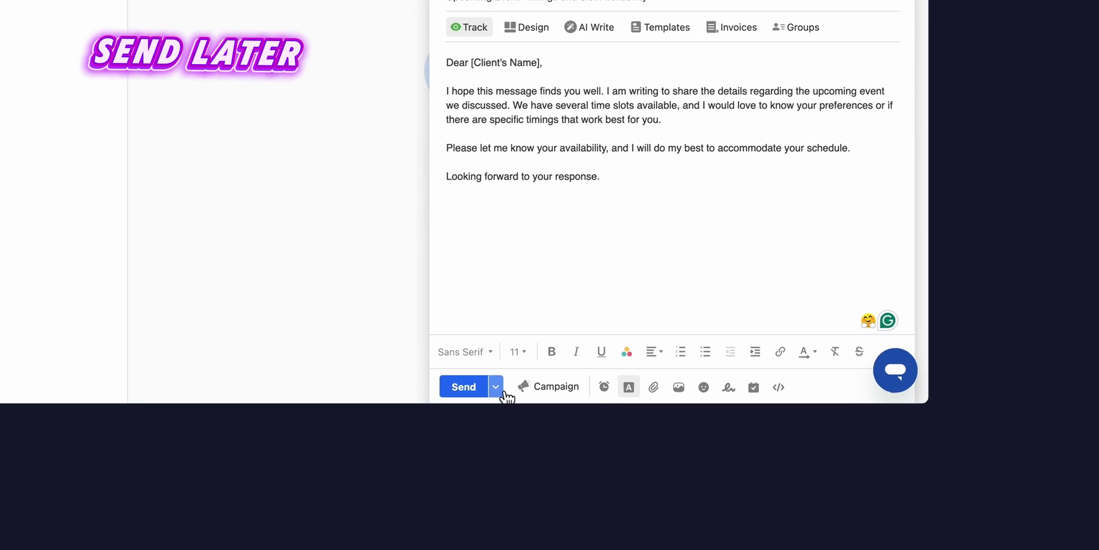
- Try the Send later scheduling option and the no-reply reminder
left_click(523, 337)
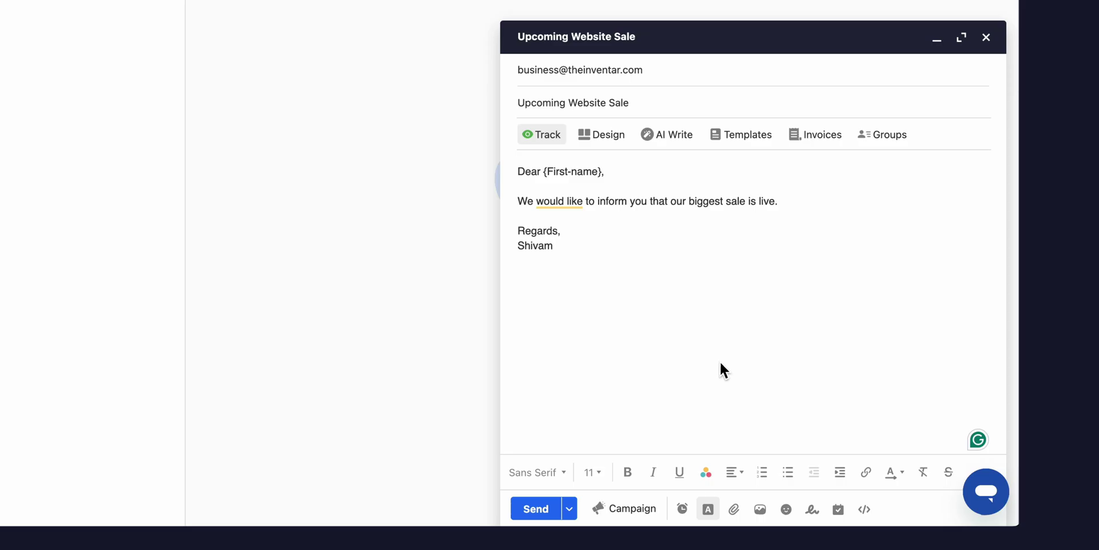
left_click(686, 509)
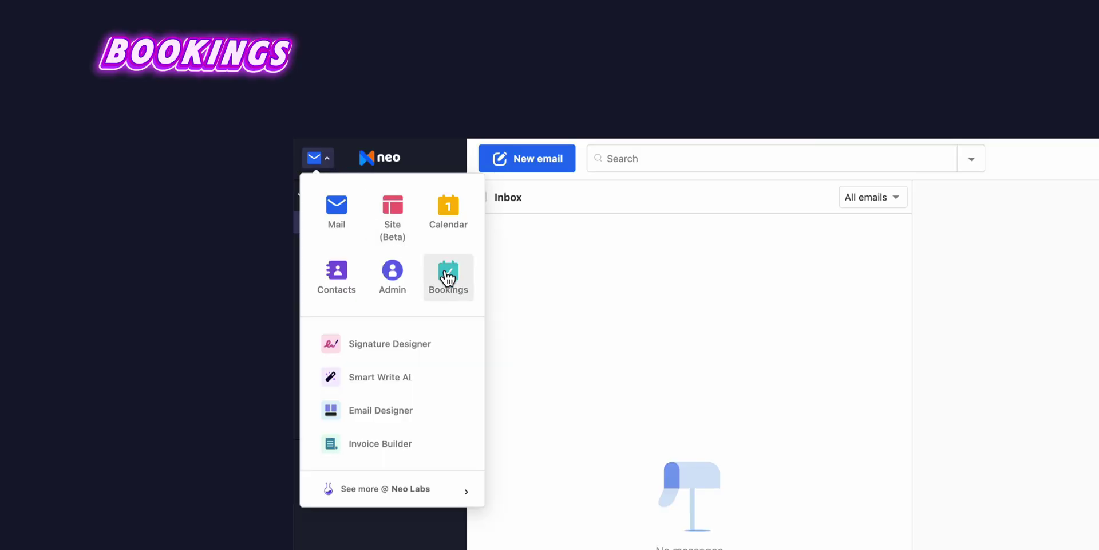
- Open Bookings and review its Services and Booking Page settings
left_click(448, 276)
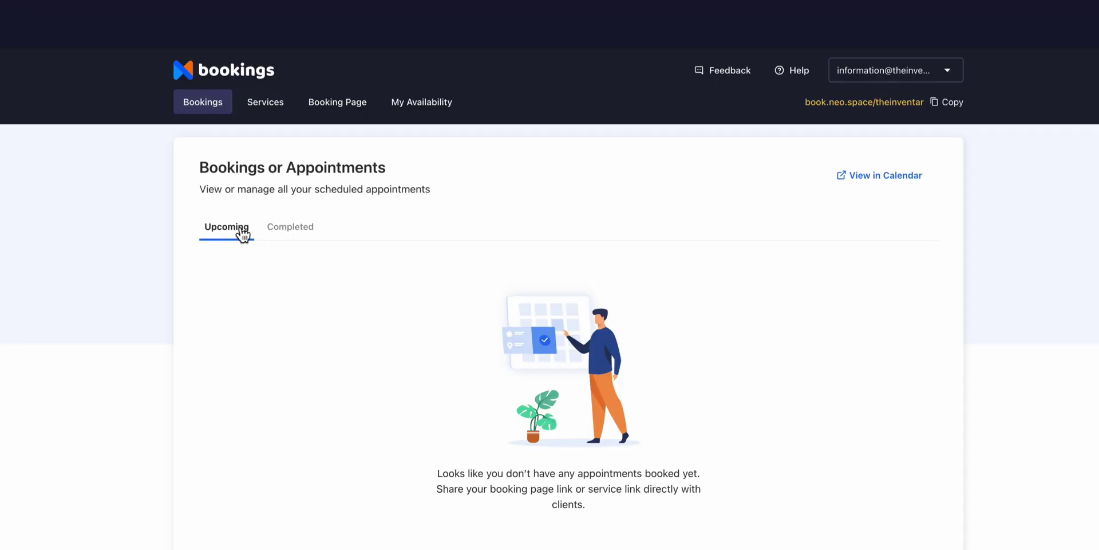
left_click(265, 113)
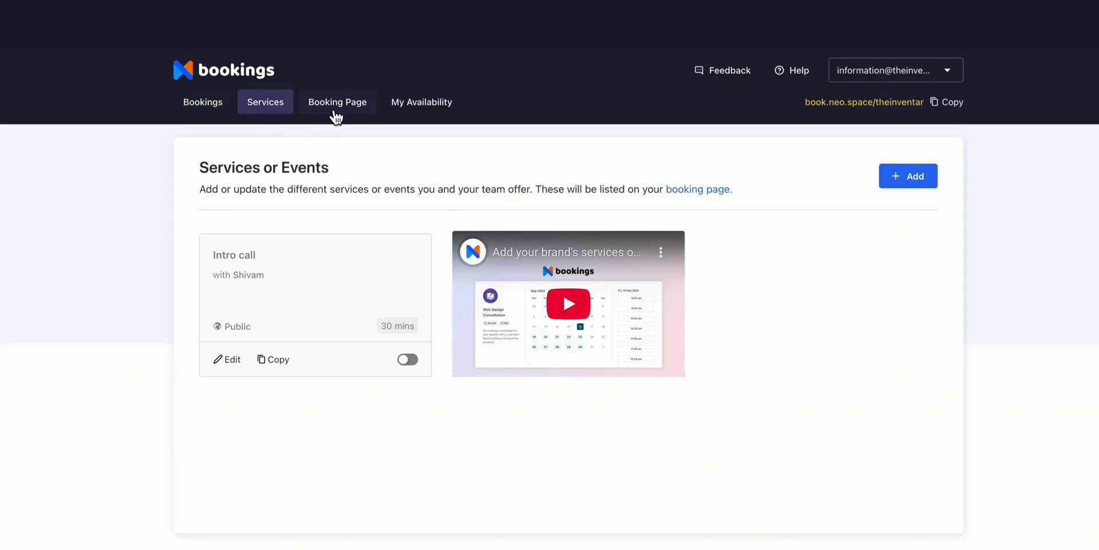
left_click(336, 116)
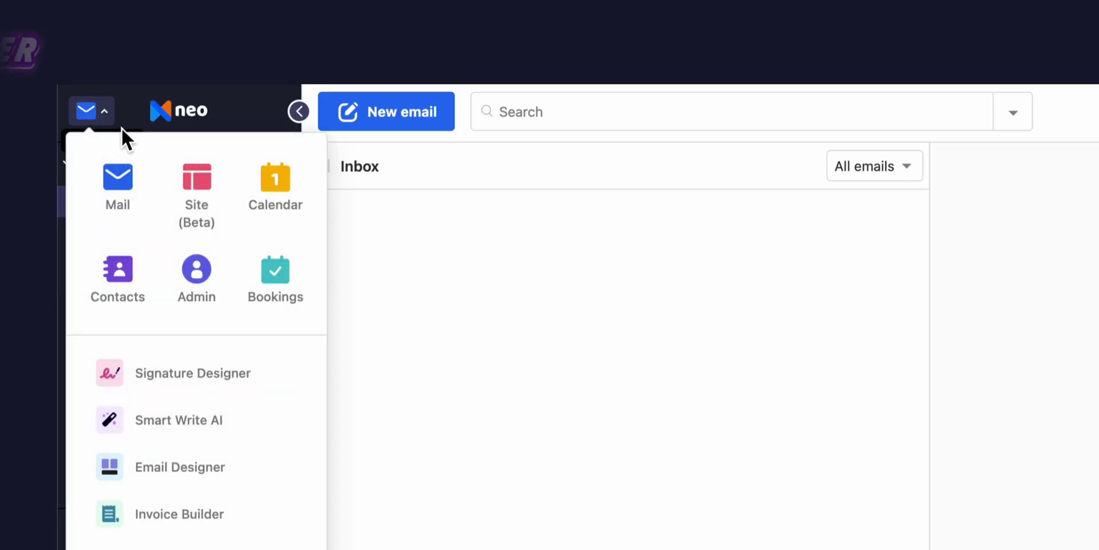
- Describe The Inventar Hub as a minimalist technology news site and generate AI website designs
left_click(203, 195)
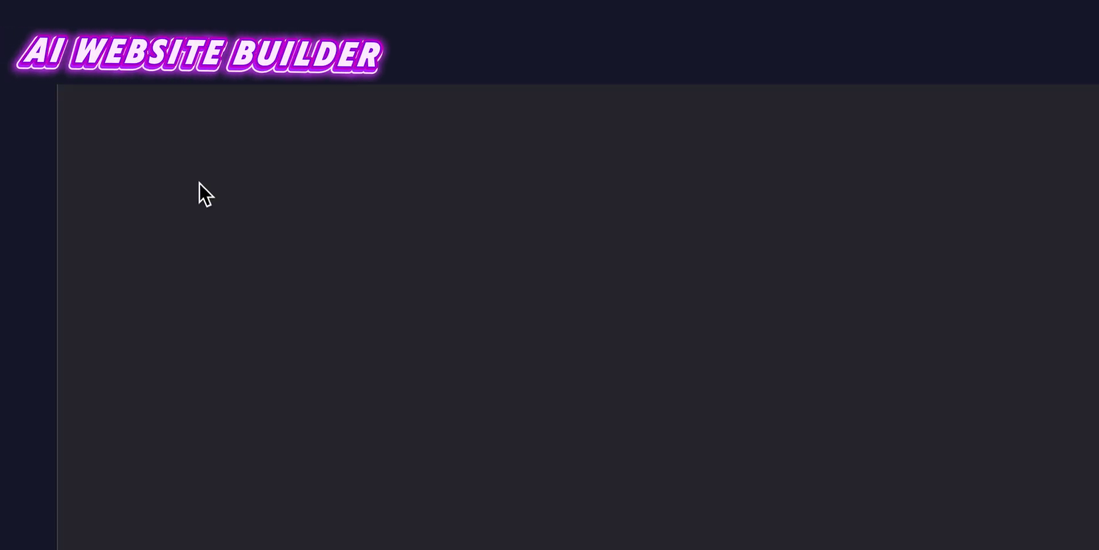
scroll(549, 274, "down", 8)
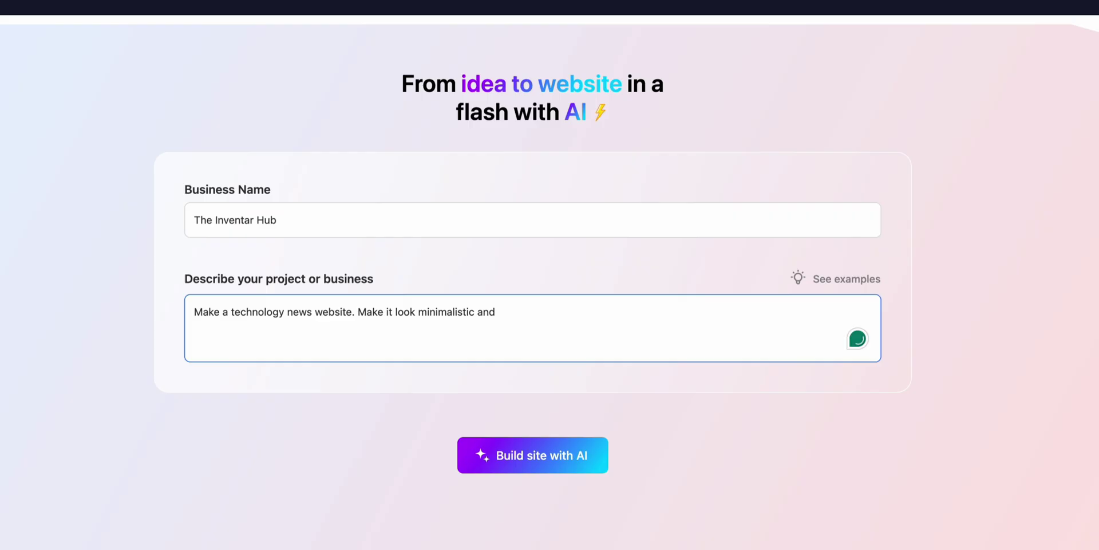
key("BackSpace")
key("BackSpace")
key("BackSpace")
type(".")
left_click(548, 462)
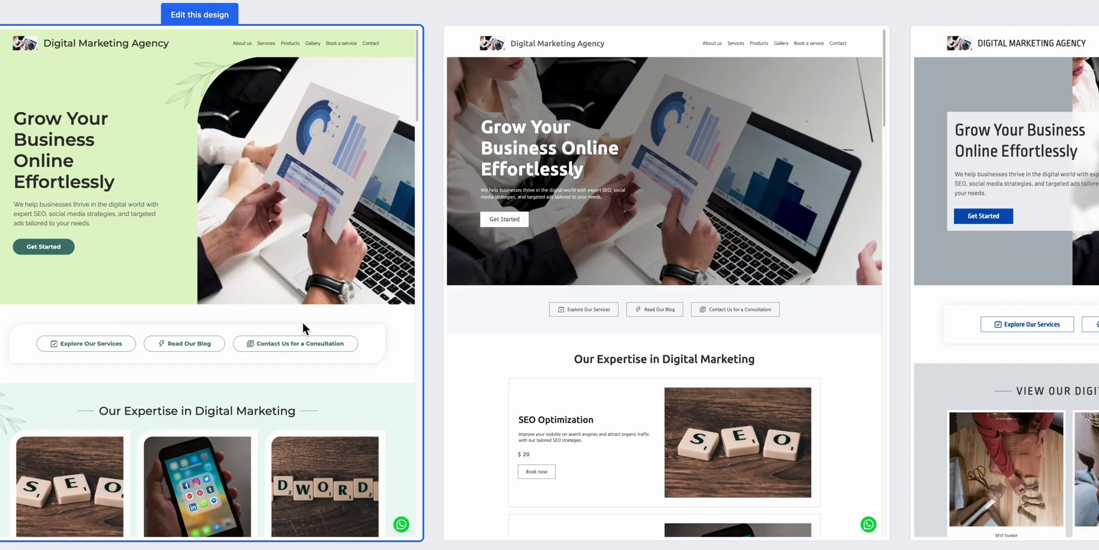